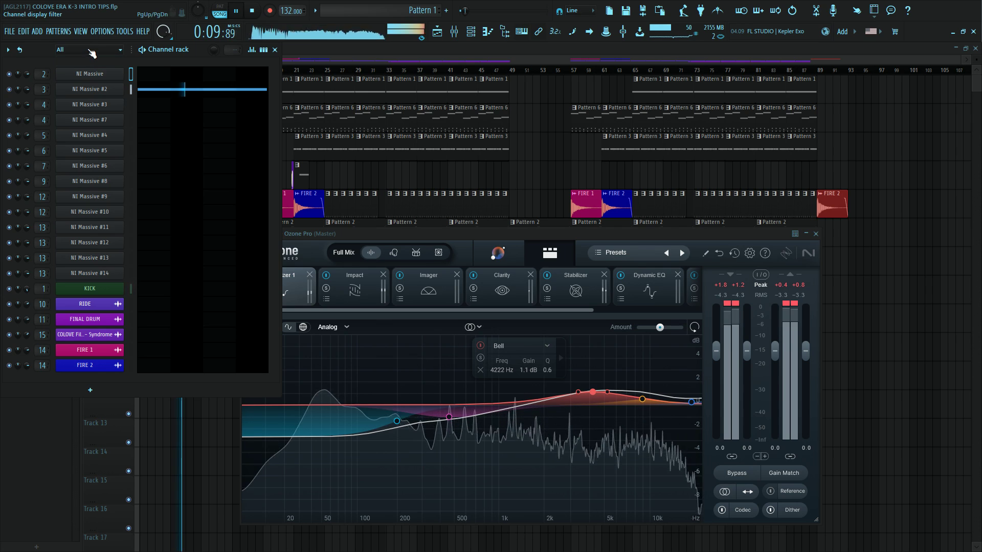
Filter the channel rack to the Audio channels, and switch the filter to Unsorted.
click(90, 61)
click(88, 73)
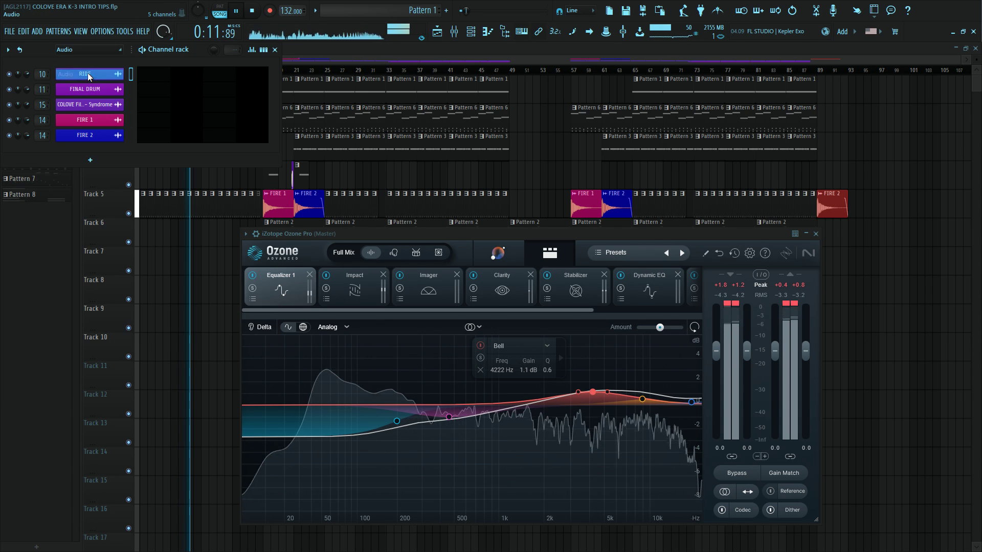
click(116, 52)
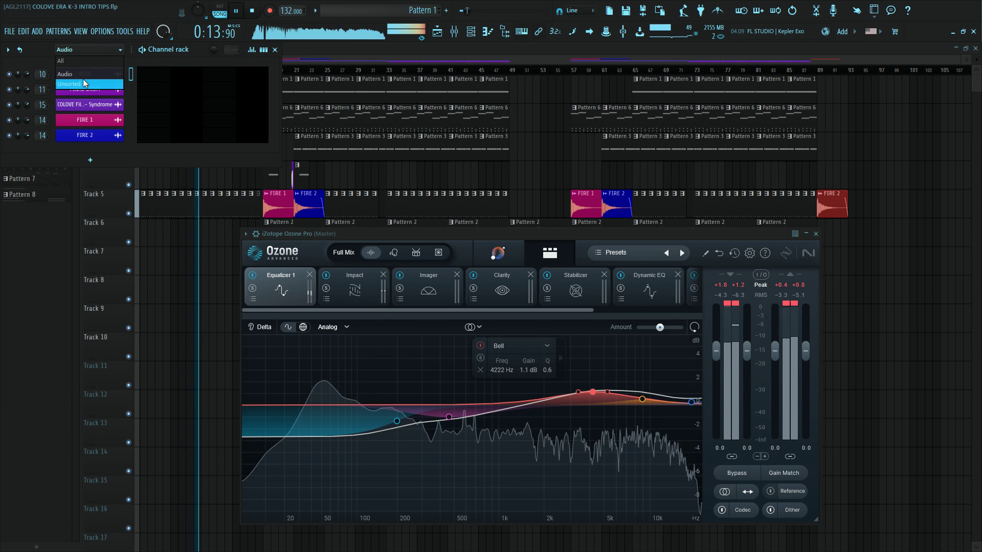
click(95, 80)
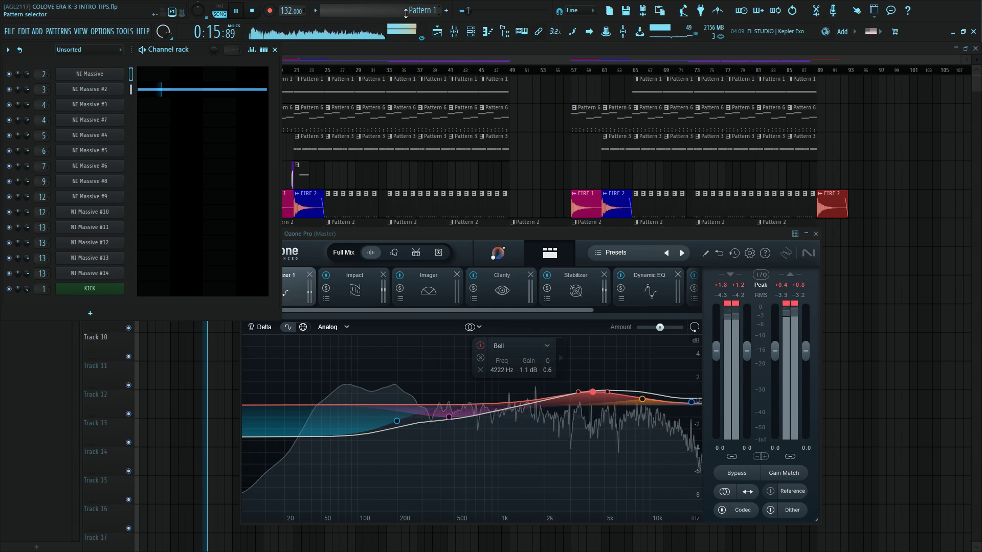
Browse the patterns up to Pattern 9 in the channel rack, return to Pattern 1 and close the open windows.
scroll(404, 10, down, 2)
scroll(405, 10, down, 4)
scroll(405, 10, down, 2)
scroll(405, 10, down, 2)
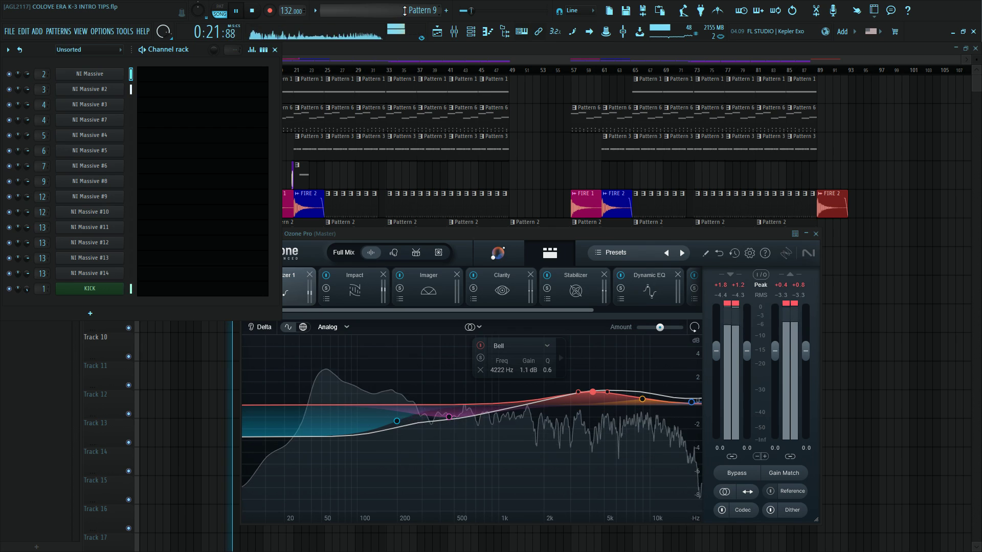
scroll(405, 11, up, 7)
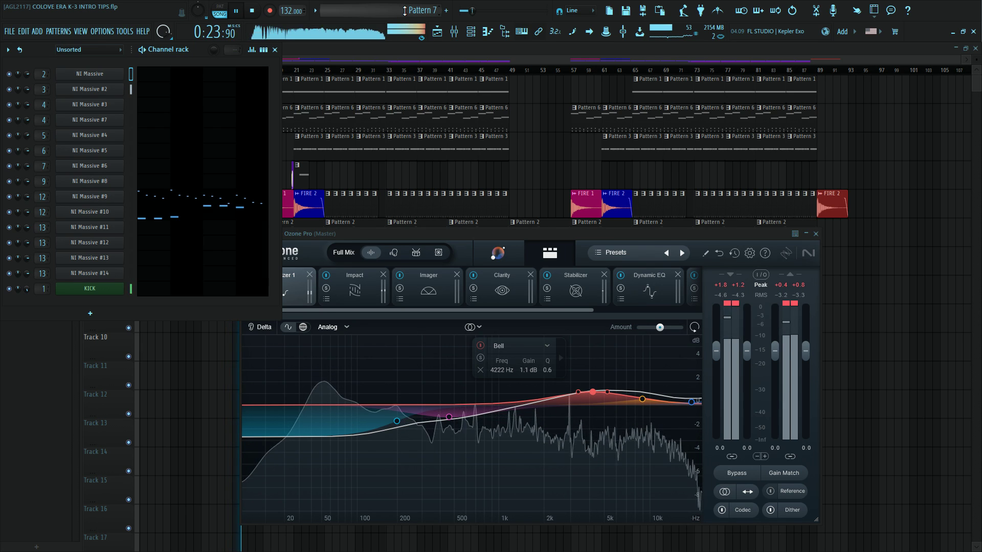
scroll(404, 12, up, 1)
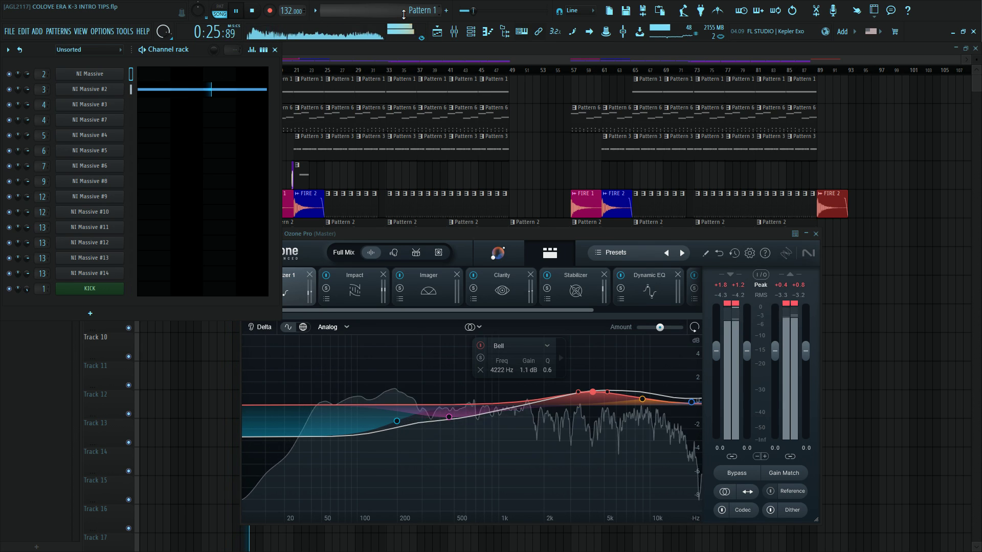
key(F12)
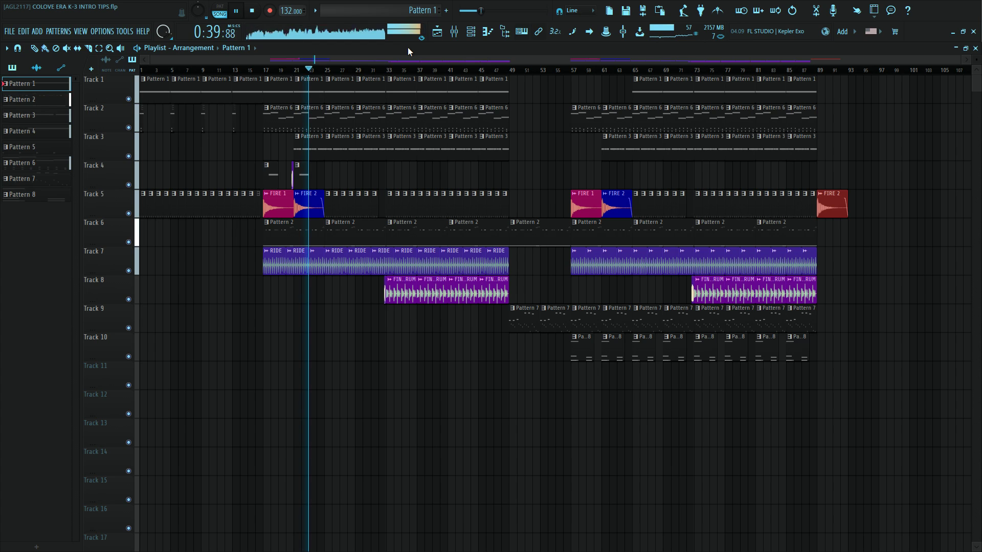
In the Master's iZotope Ozone Pro Equalizer 1, set the bells to 4061 Hz, 0.7 dB and 434 Hz, -0.2 dB, and lower the lowest band's frequency.
click(465, 37)
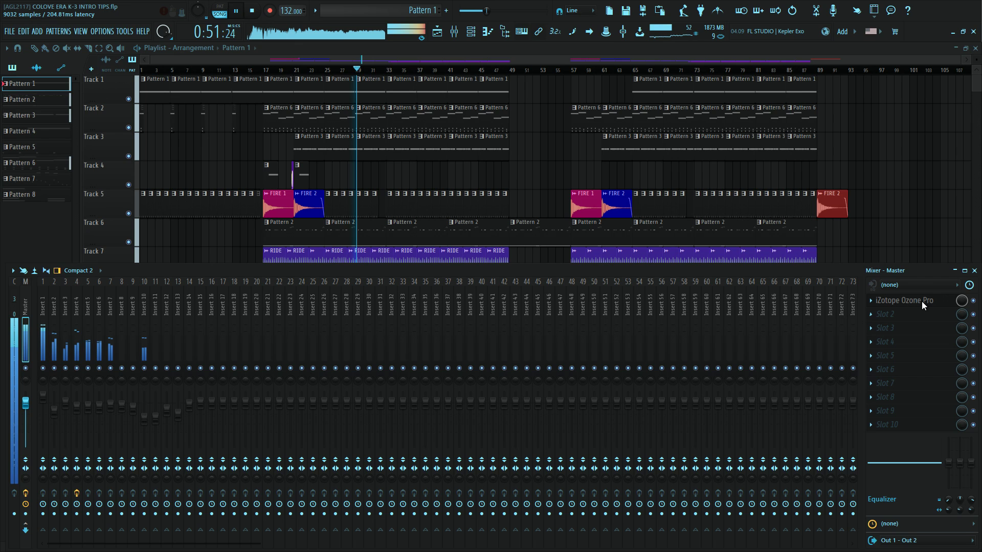
click(902, 297)
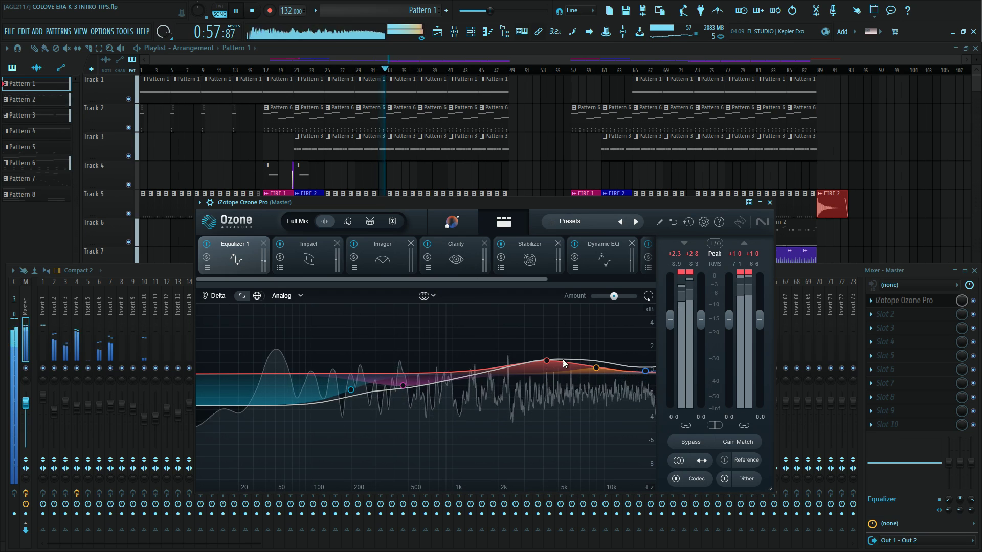
drag(554, 363, 544, 366)
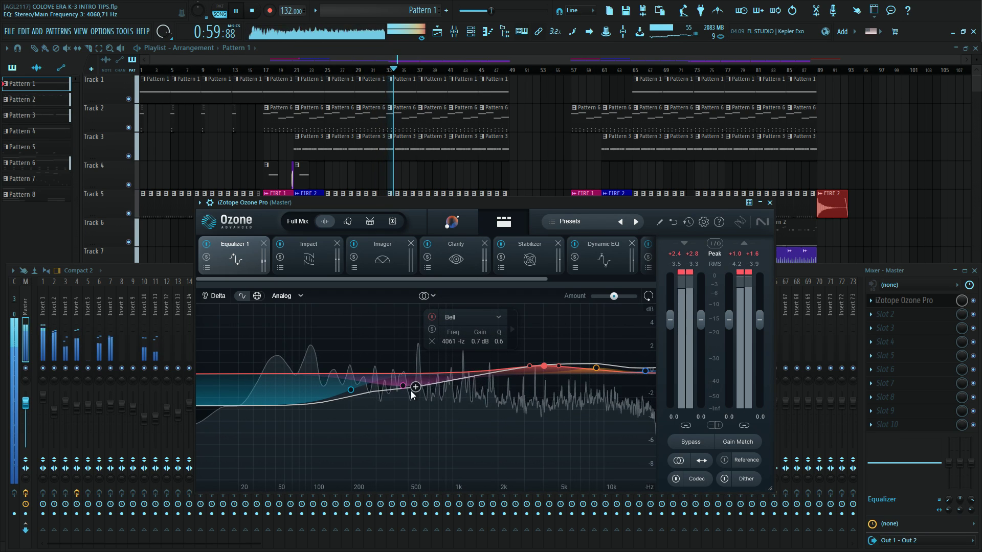
drag(403, 387, 338, 388)
click(399, 375)
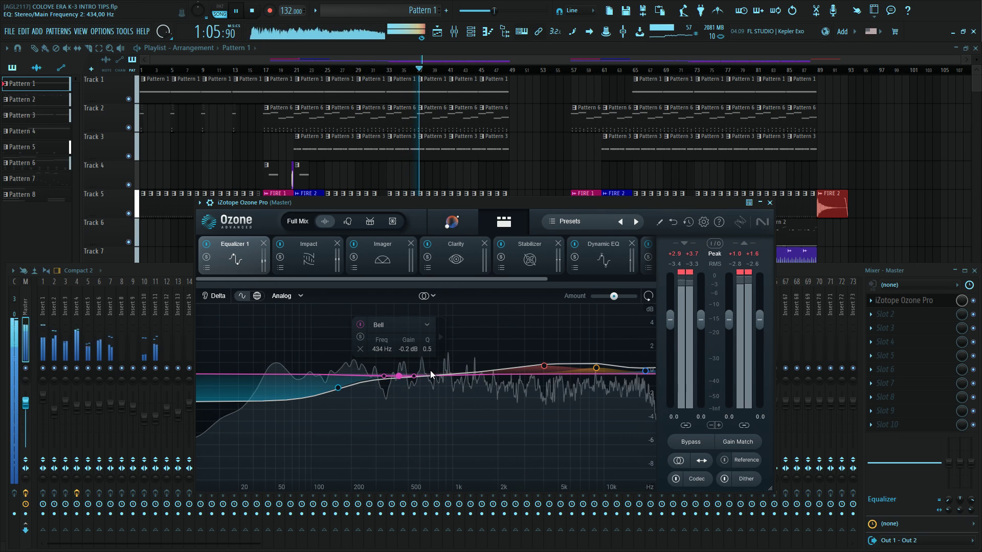
Set the Baxandall Treble band of Ozone's Dynamic EQ to 12830 Hz with -2.5 dB gain, and close the plug-in.
drag(512, 280, 571, 278)
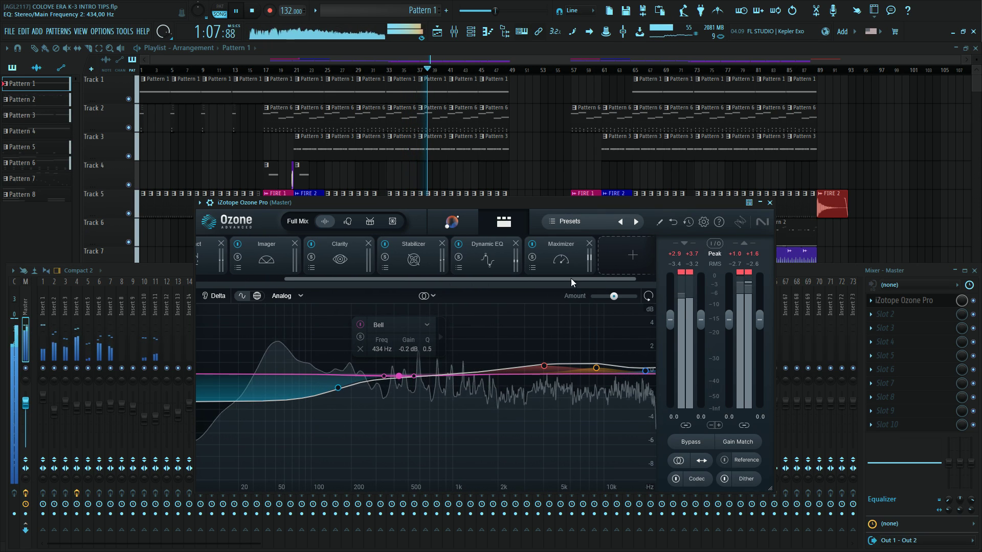
click(502, 264)
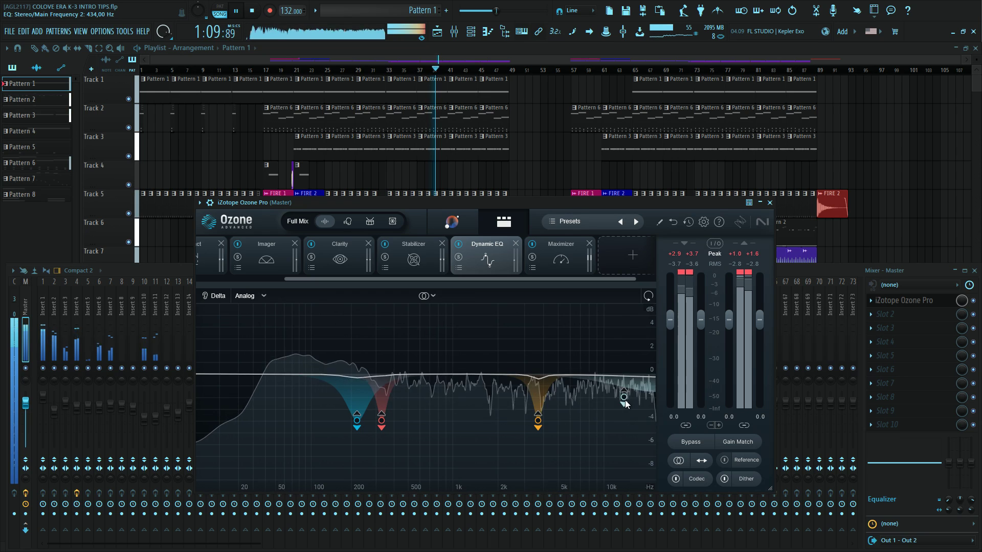
click(621, 403)
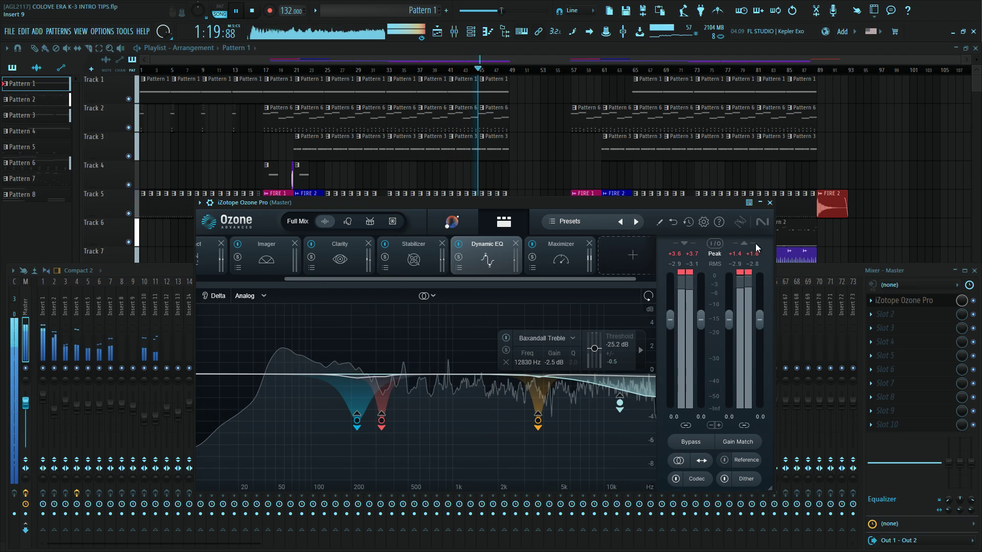
click(769, 202)
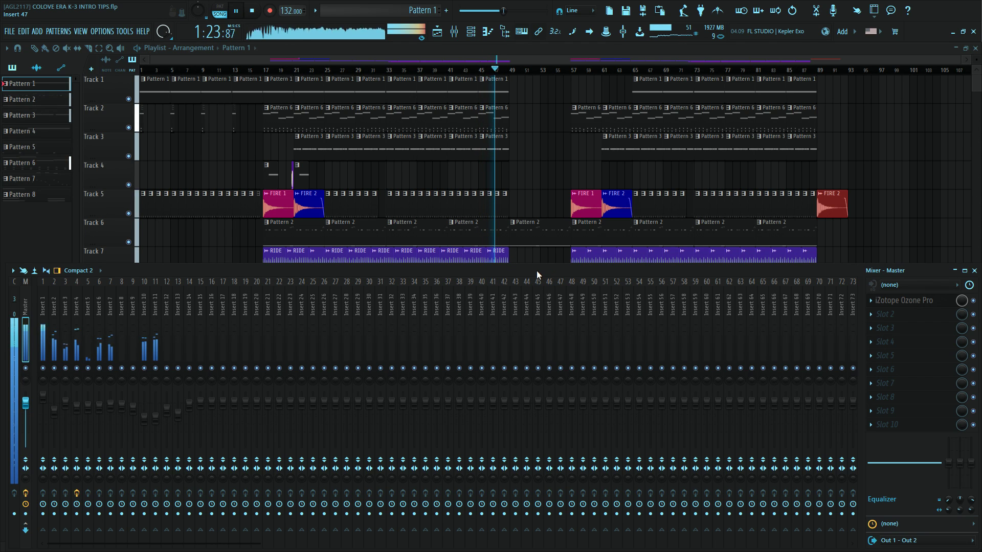
Examine the playlist arrangement and the mixer levels while the second half of the song plays.
key(F9)
drag(408, 55, 495, 64)
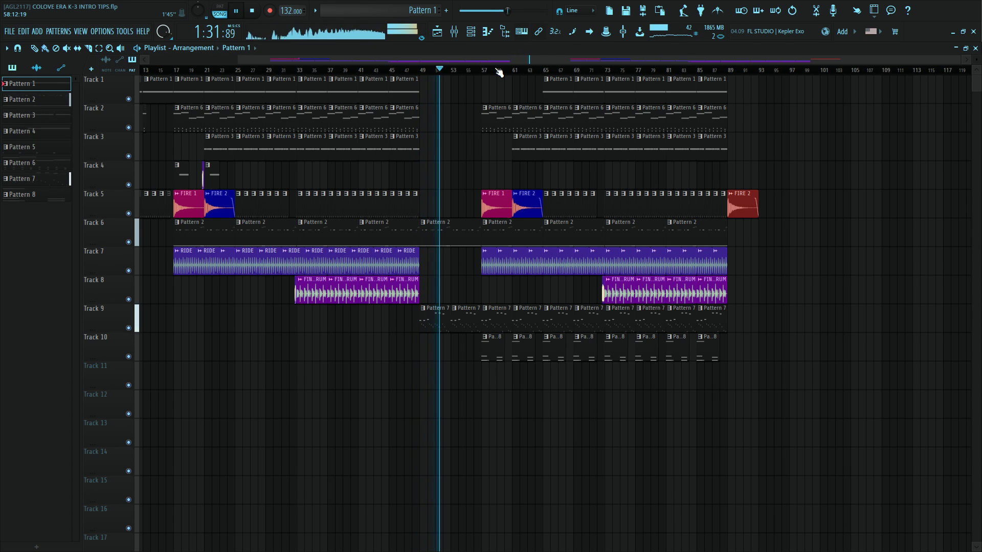
drag(491, 60, 535, 60)
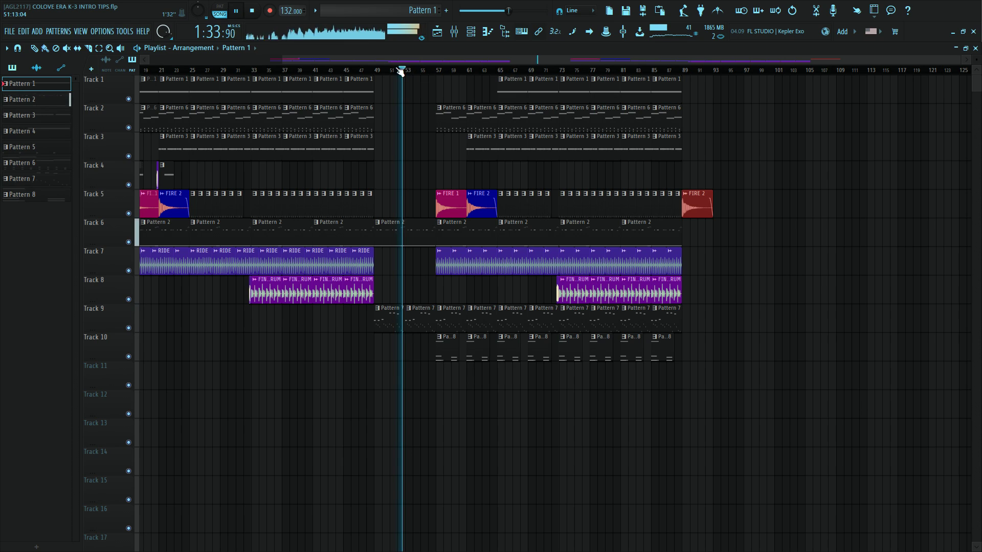
click(455, 38)
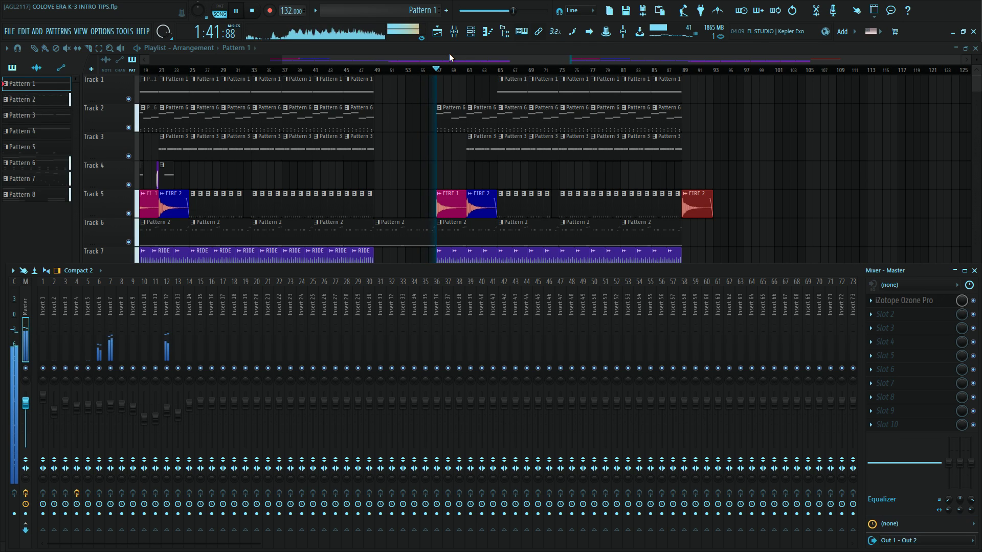
drag(452, 56, 494, 57)
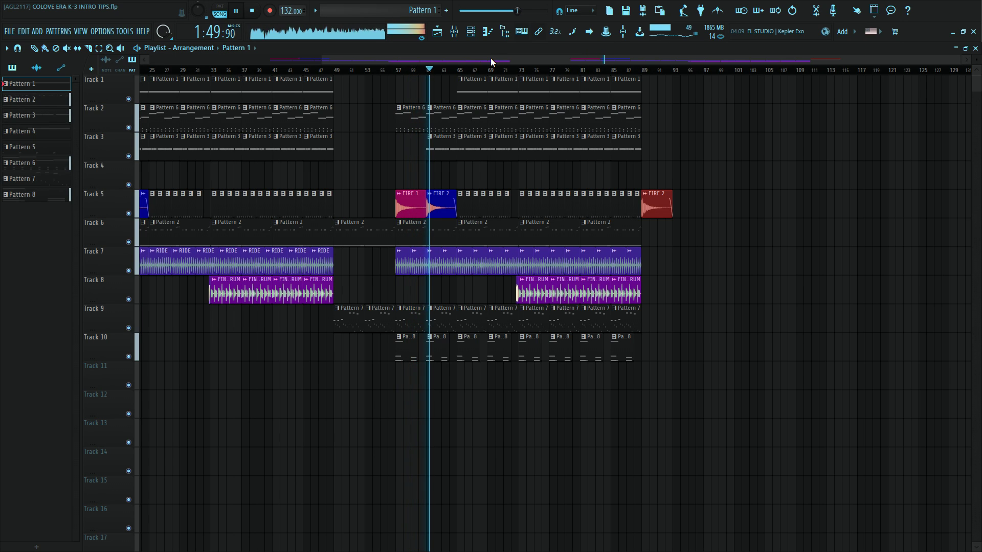
drag(470, 58, 346, 70)
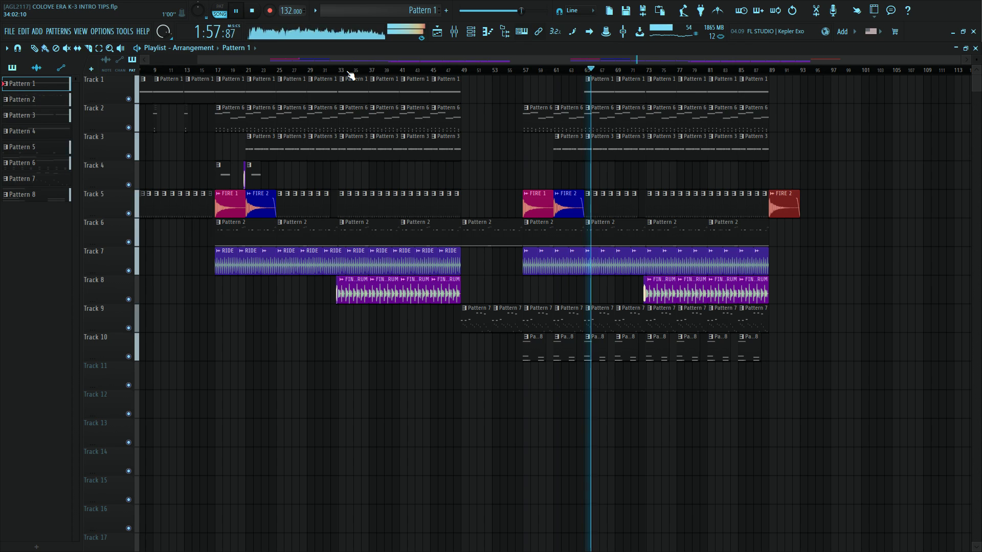
Set the Master fader to 115% (3.3 dB) in the mixer, and close the mixer.
click(456, 35)
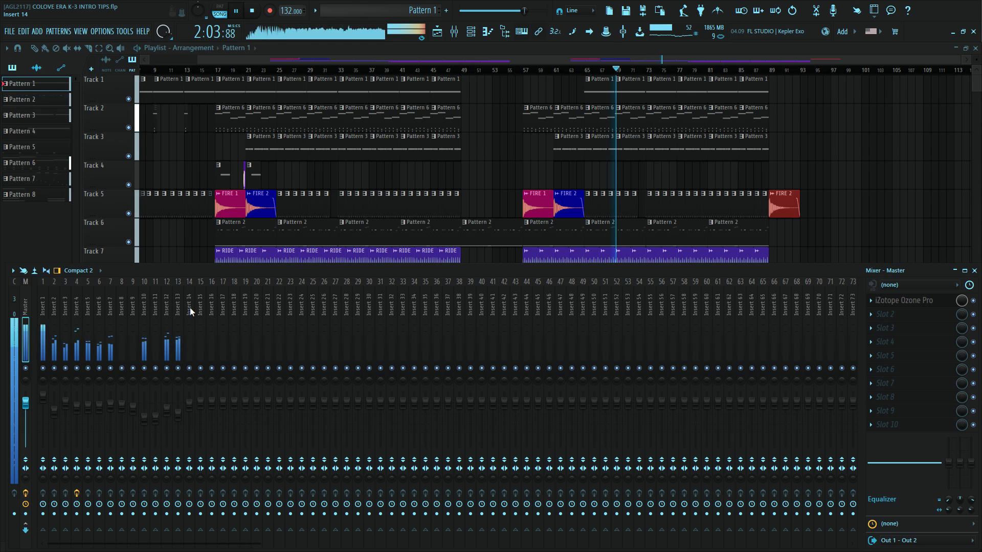
drag(28, 405, 28, 409)
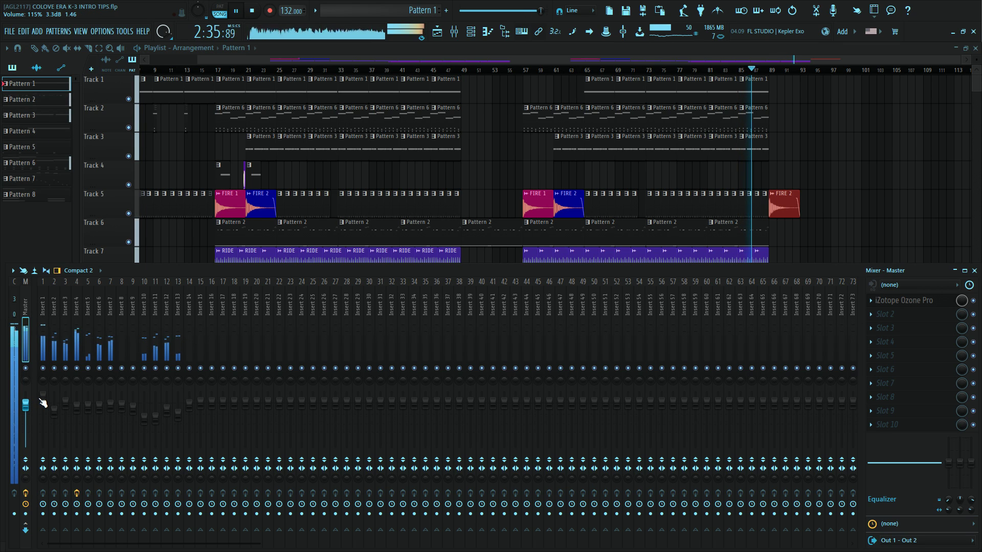
click(459, 35)
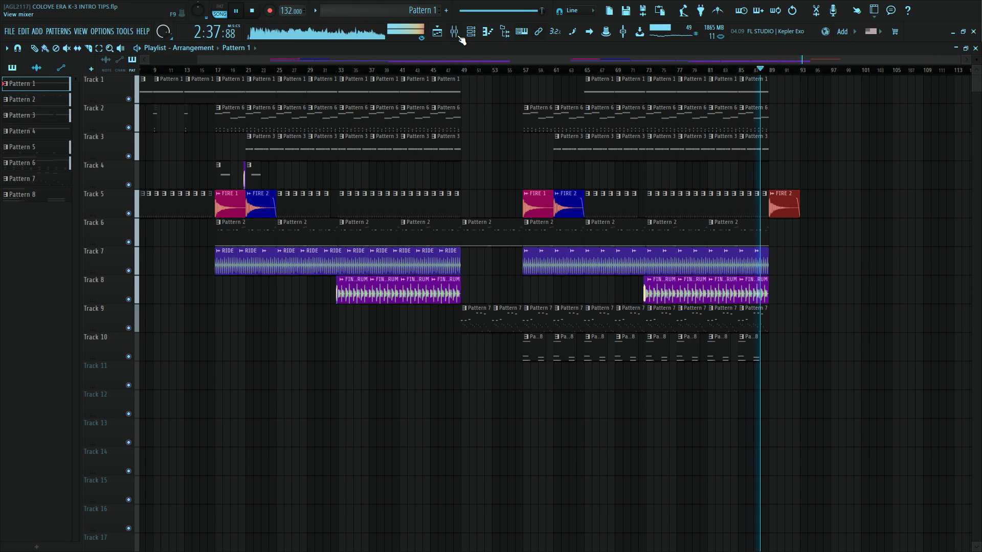
Stop the song, play Pattern 1 on its own from the channel rack and view the NI Massive #2 instrument.
key(F6)
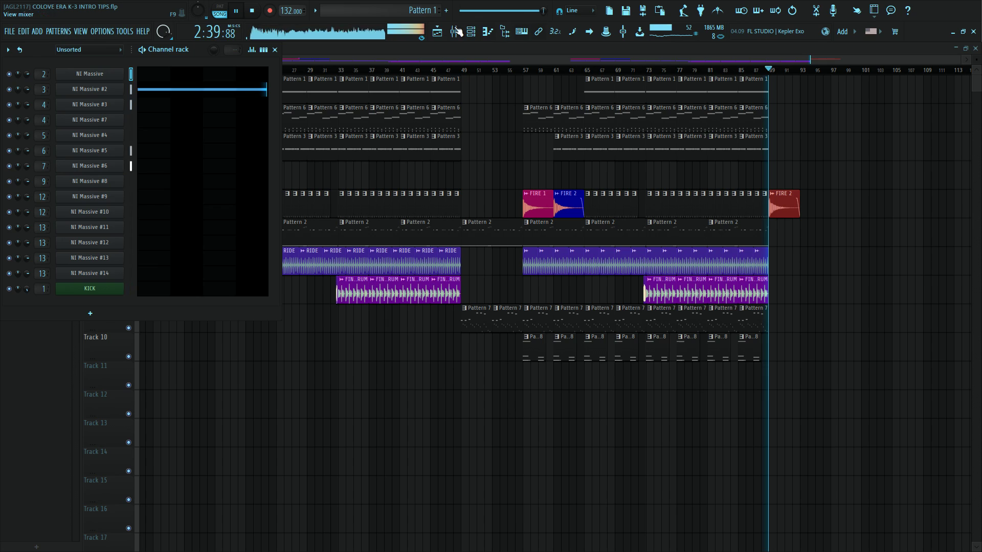
key(space)
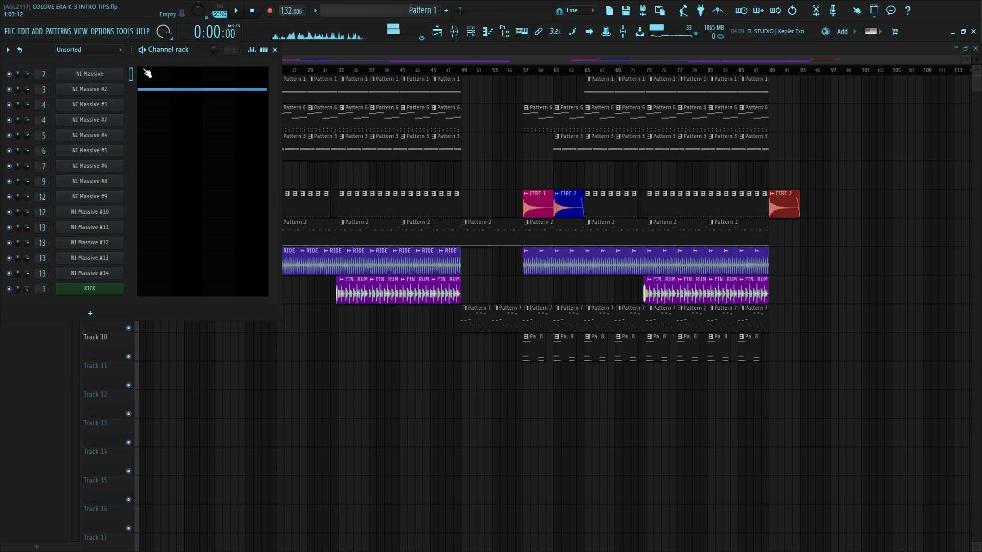
scroll(368, 11, down, 2)
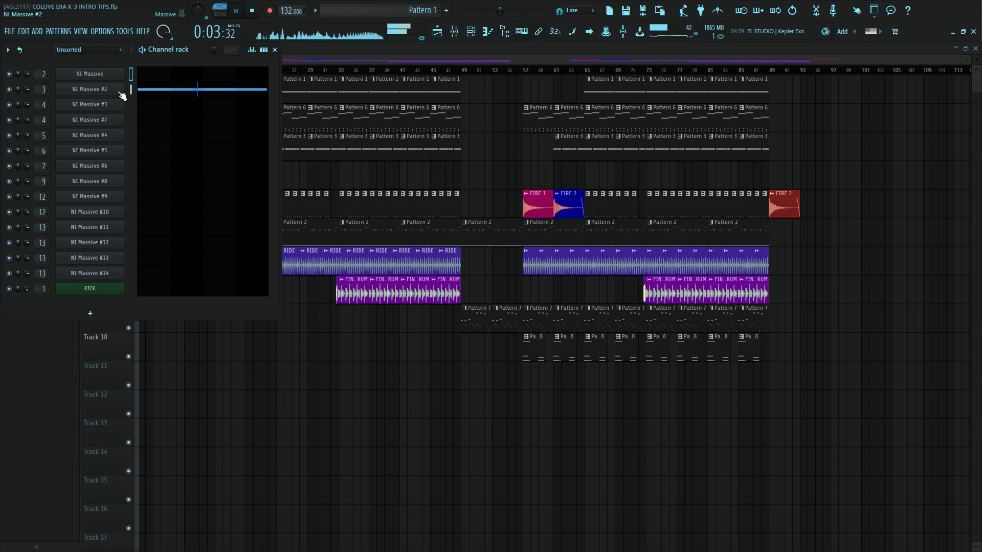
click(121, 93)
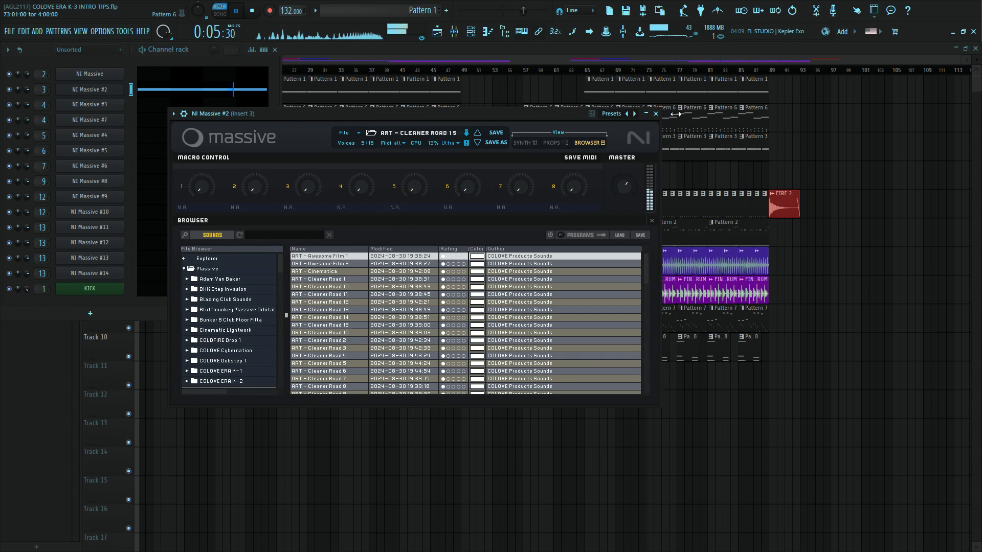
click(656, 114)
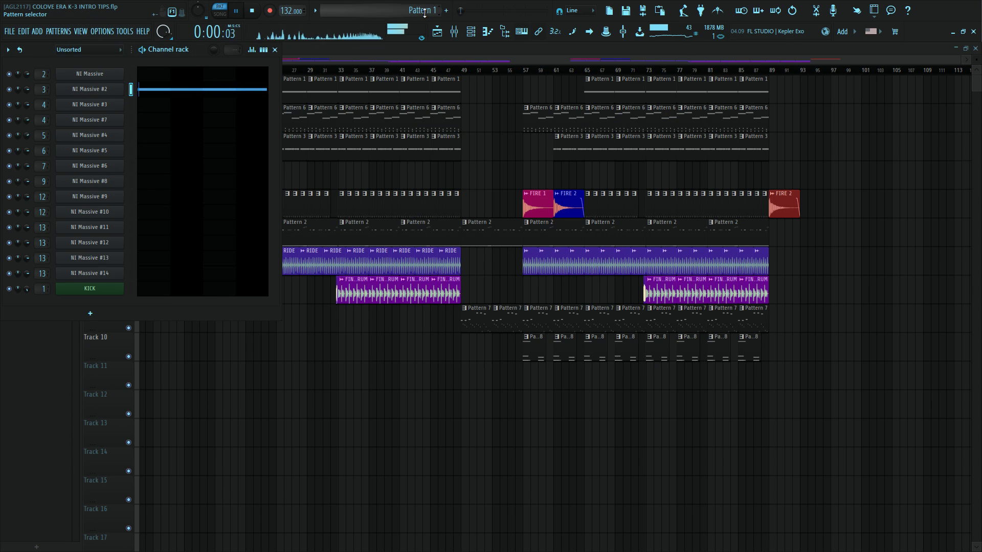
Audition Pattern 2 and Pattern 3 with the mixer open, selecting Insert 7 and Insert 6 while Pattern 2 plays.
scroll(419, 10, down, 1)
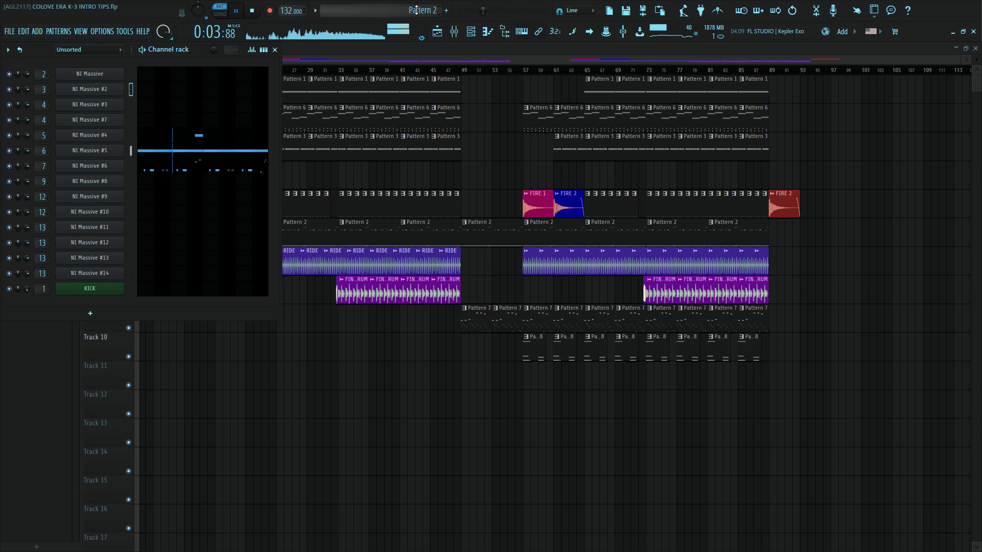
click(460, 39)
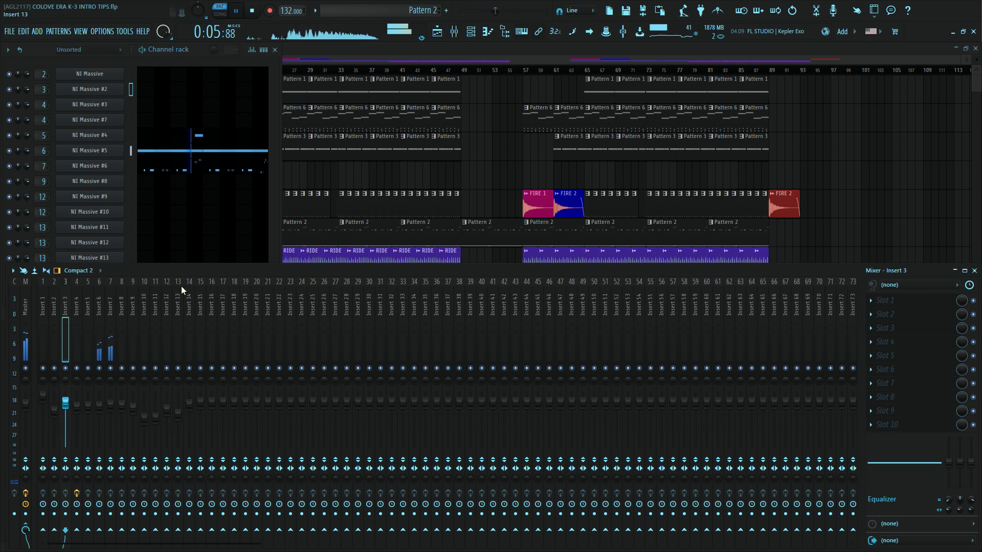
click(109, 302)
click(98, 299)
click(276, 79)
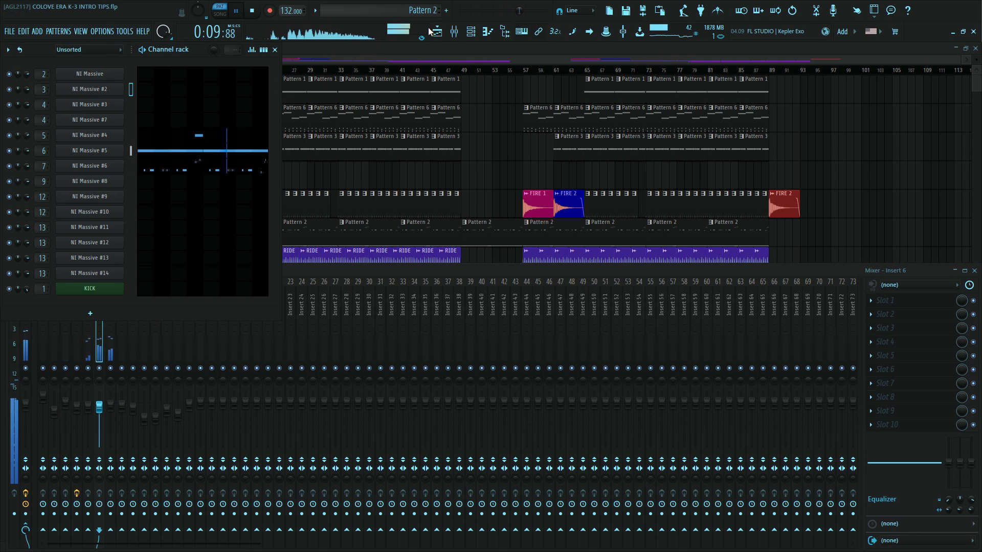
scroll(424, 8, down, 1)
key(space)
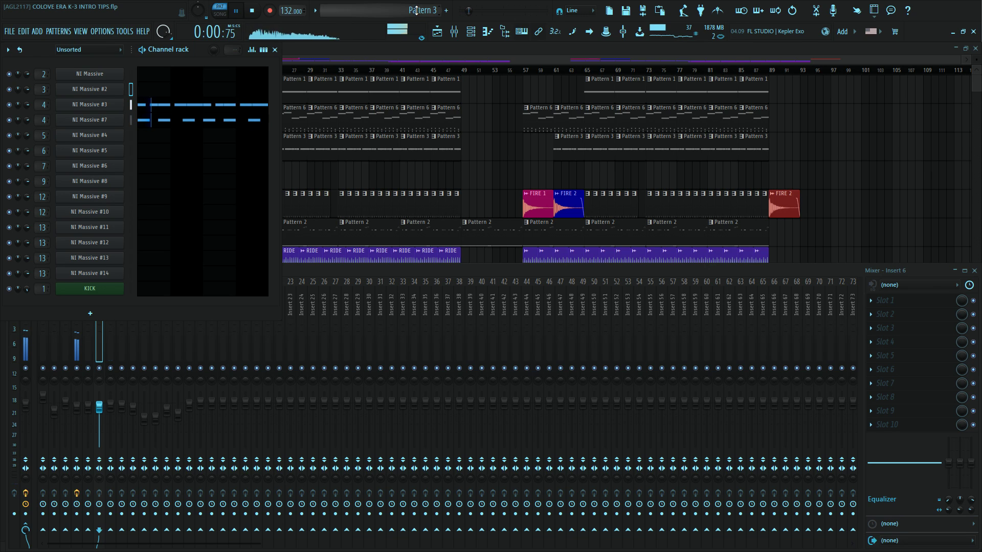
Solo Track 5 in the playlist and place the song position at about bar 64 in song mode.
click(397, 52)
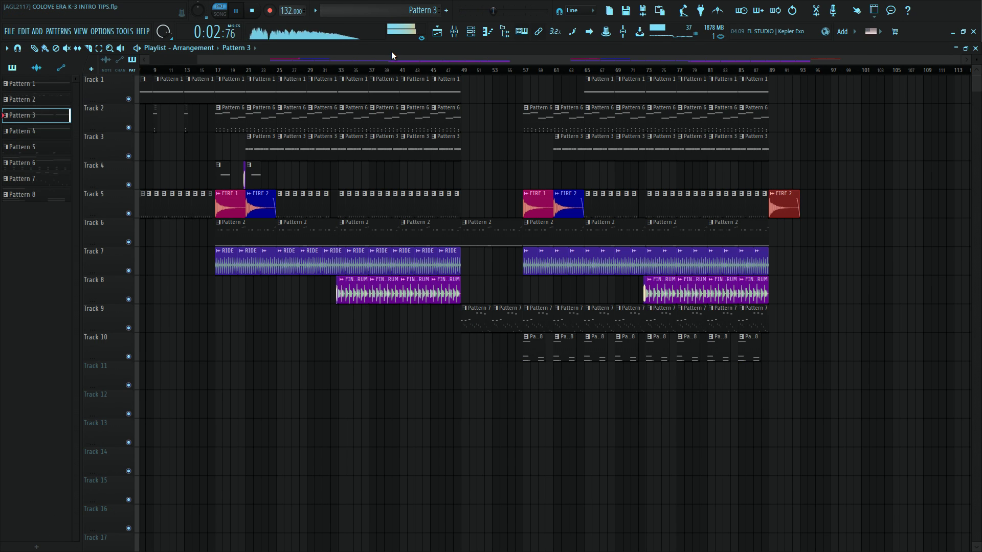
right_click(129, 213)
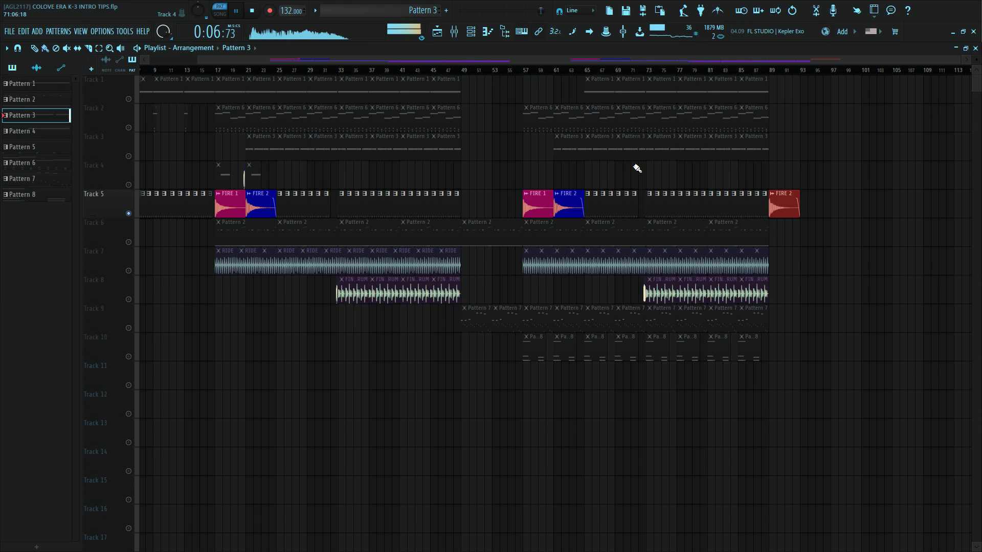
click(580, 70)
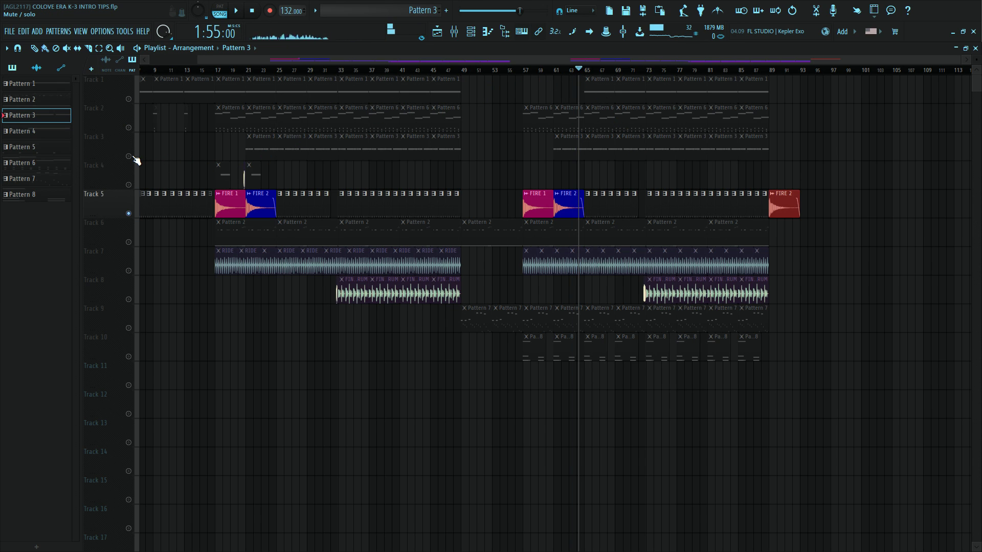
Unmute Track 3 in the playlist, listen to it together with Track 5, and show the channel rack.
click(129, 156)
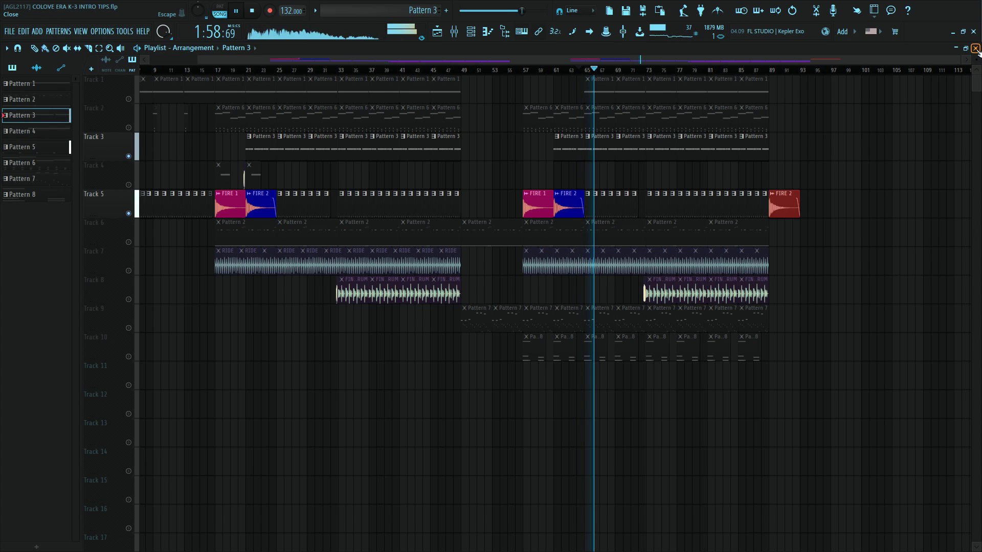
click(471, 32)
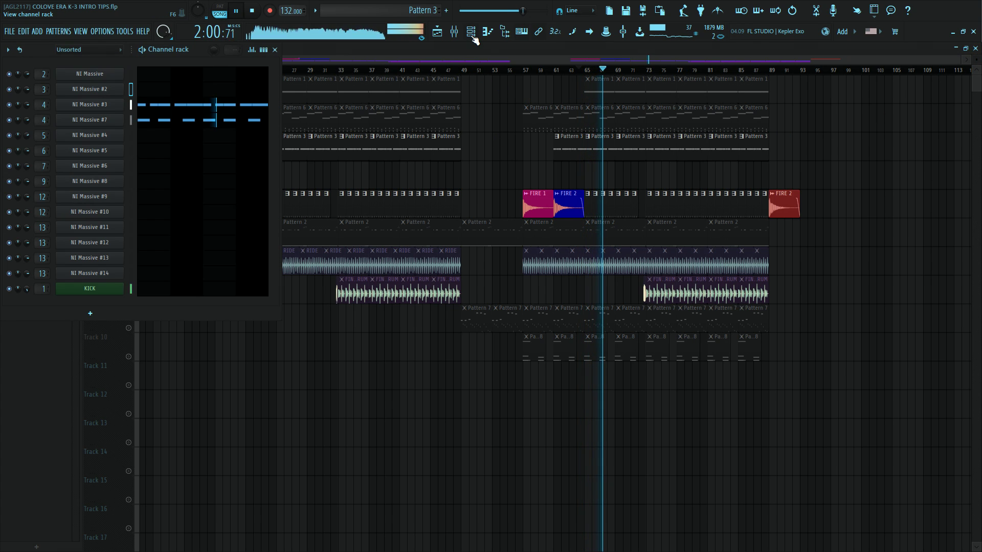
key(space)
Select Pattern 4 and audition it on its own in pattern mode.
scroll(399, 10, down, 1)
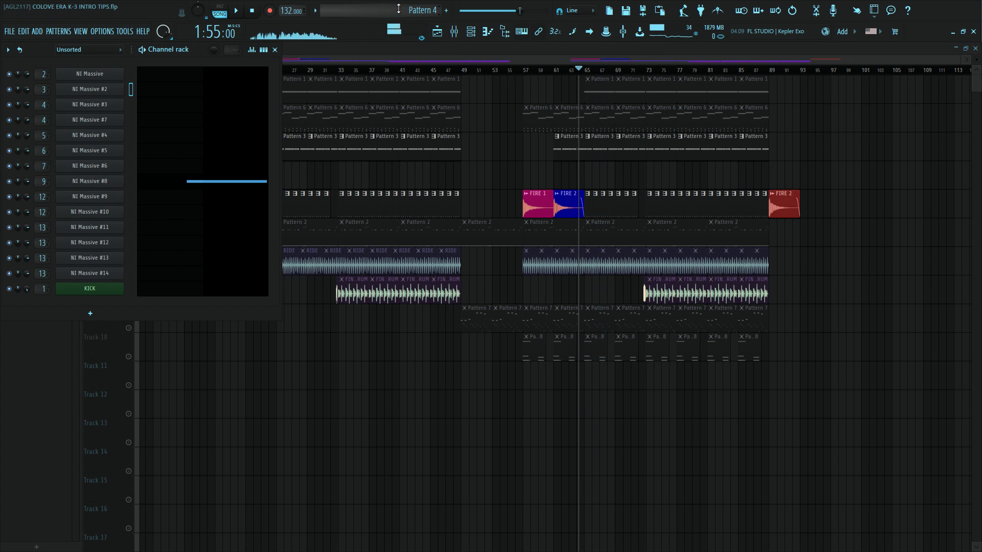
click(220, 11)
key(space)
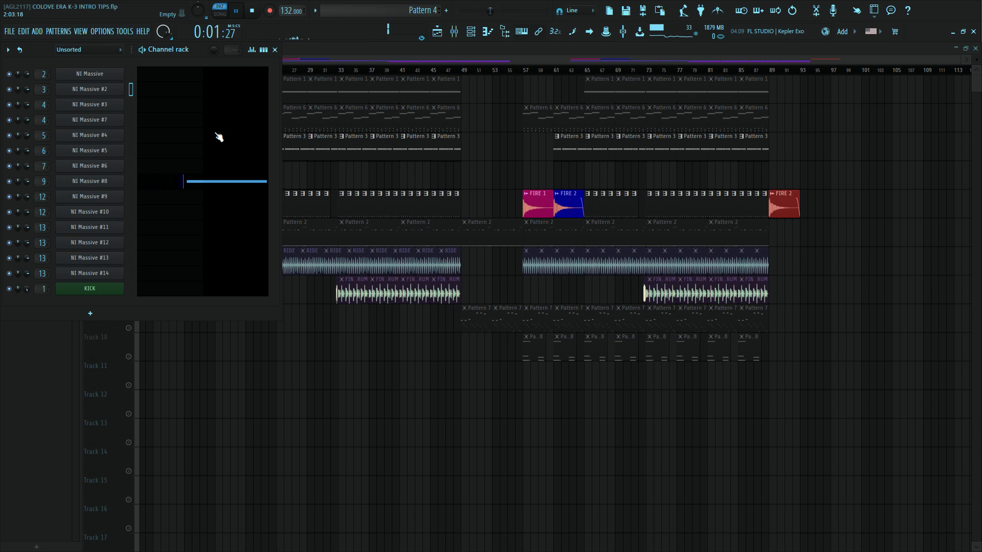
key(space)
Play Pattern 6 and set the RATE macro of the first NI Massive instrument to 66.
scroll(404, 10, down, 1)
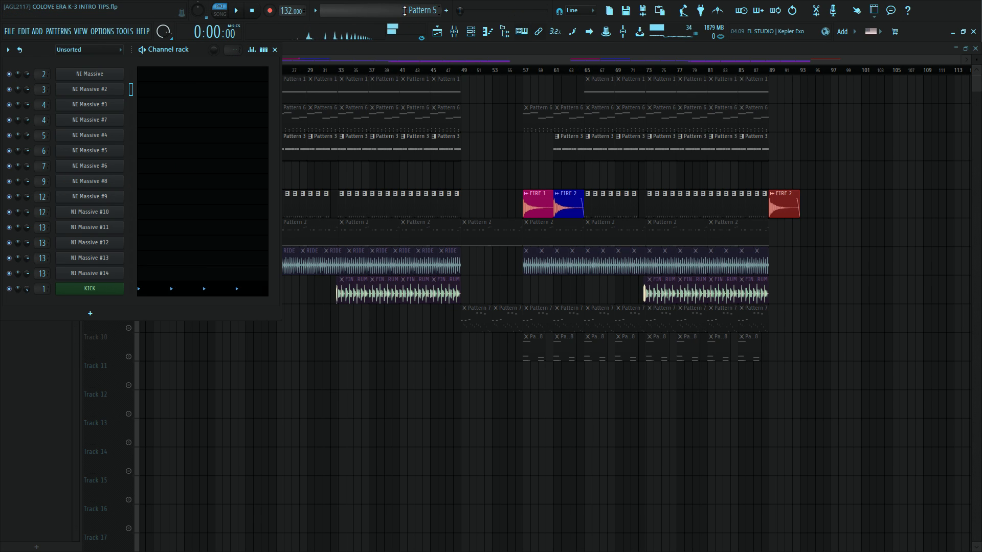
scroll(399, 13, down, 1)
key(space)
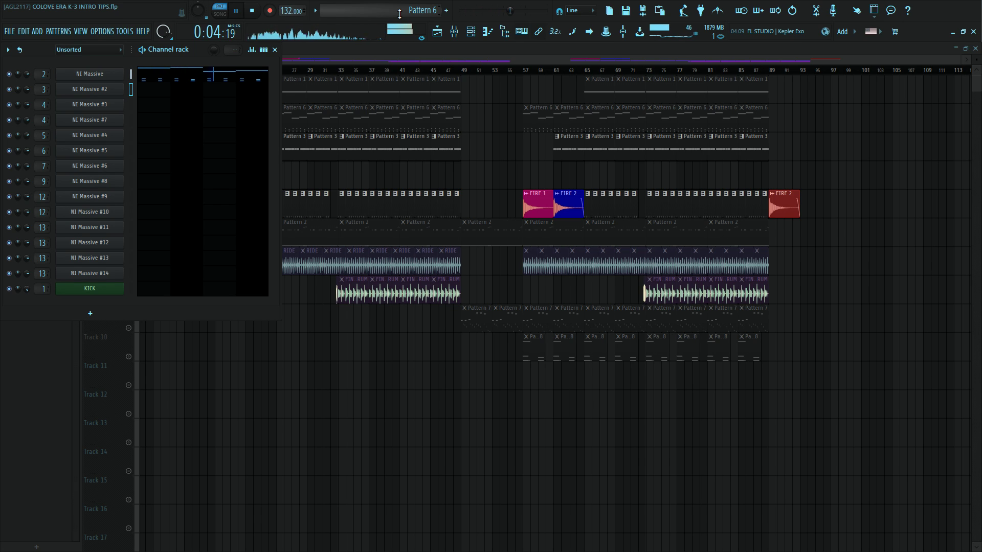
click(116, 76)
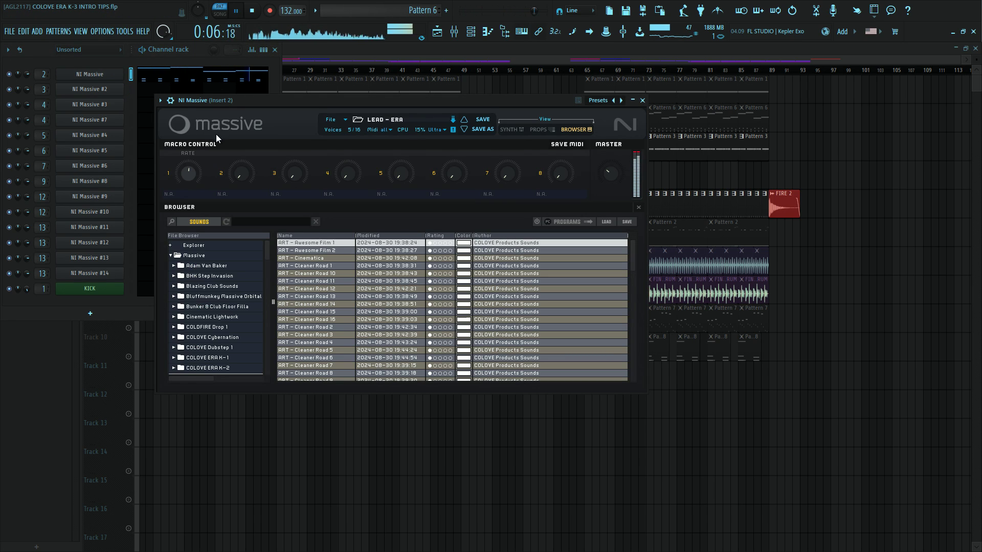
drag(185, 190, 198, 158)
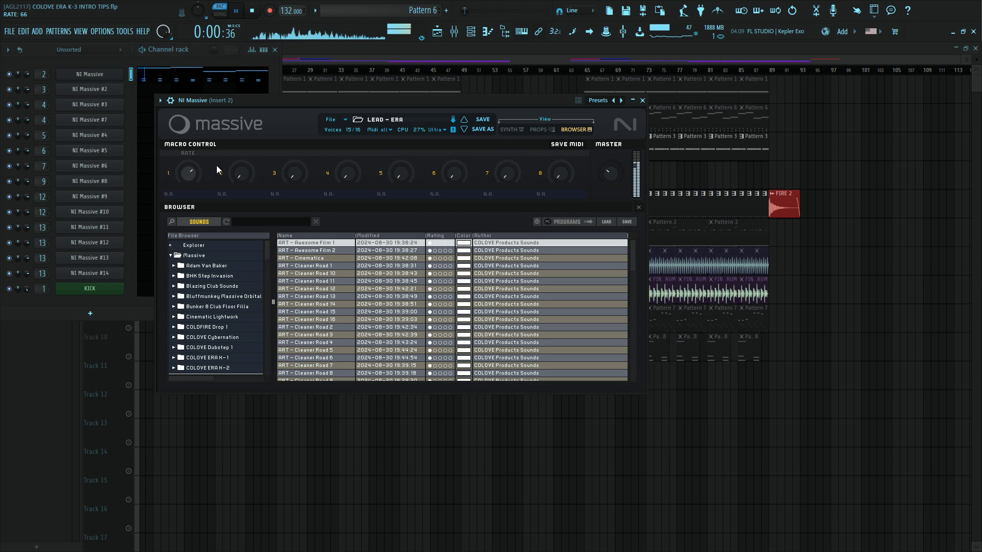
click(643, 101)
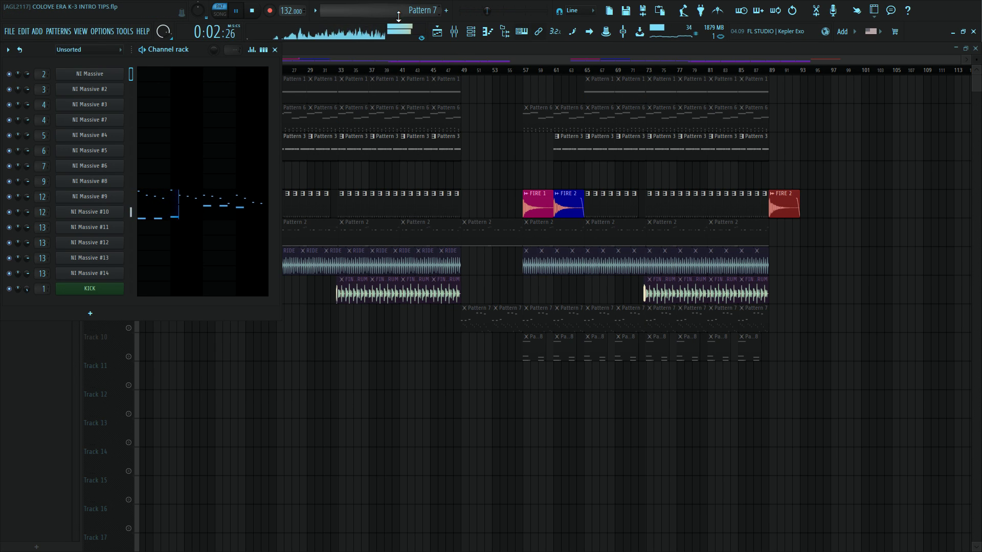
Stop Pattern 7, open the NI Massive #9 instrument and play several live notes to audition its sound.
key(space)
click(104, 198)
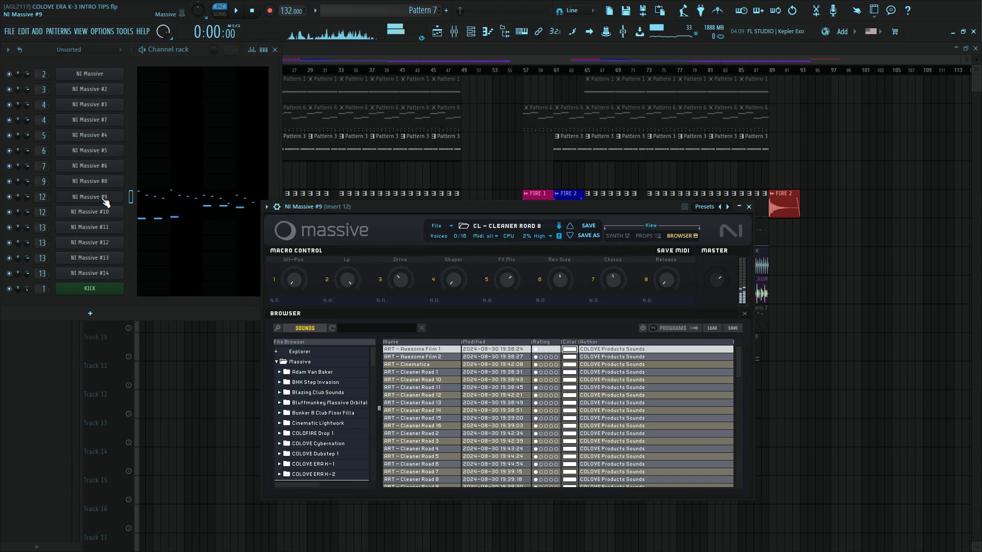
key(n)
key(p)
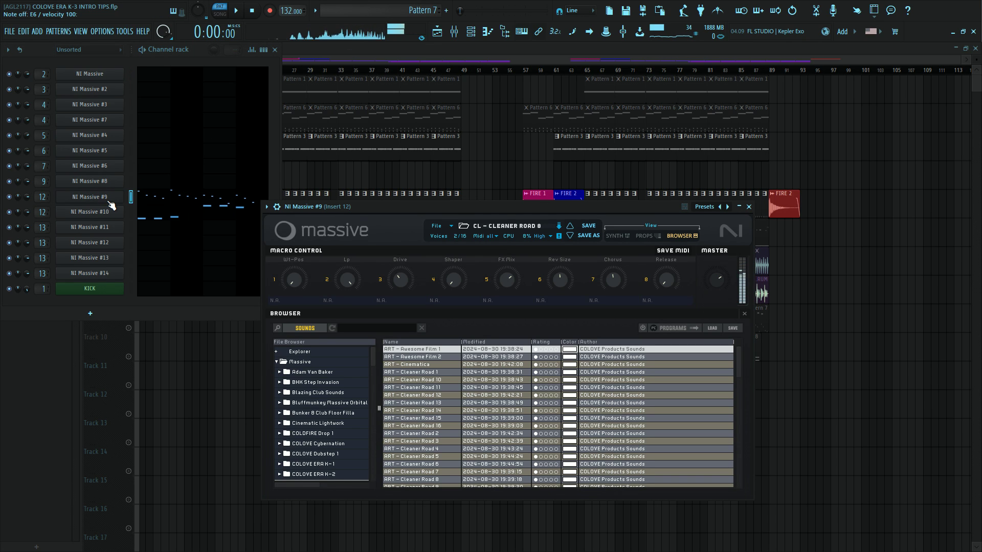
key(y)
key(t)
key(p)
key(u)
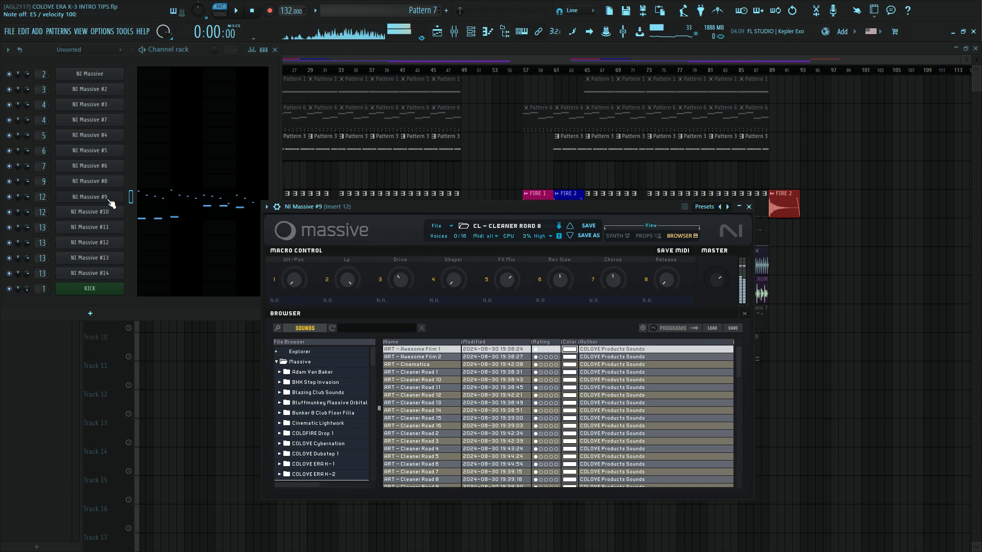
Open the NI Massive #10 instrument and audition its sound with live notes such as A4, E6 and C6.
click(107, 213)
key(n)
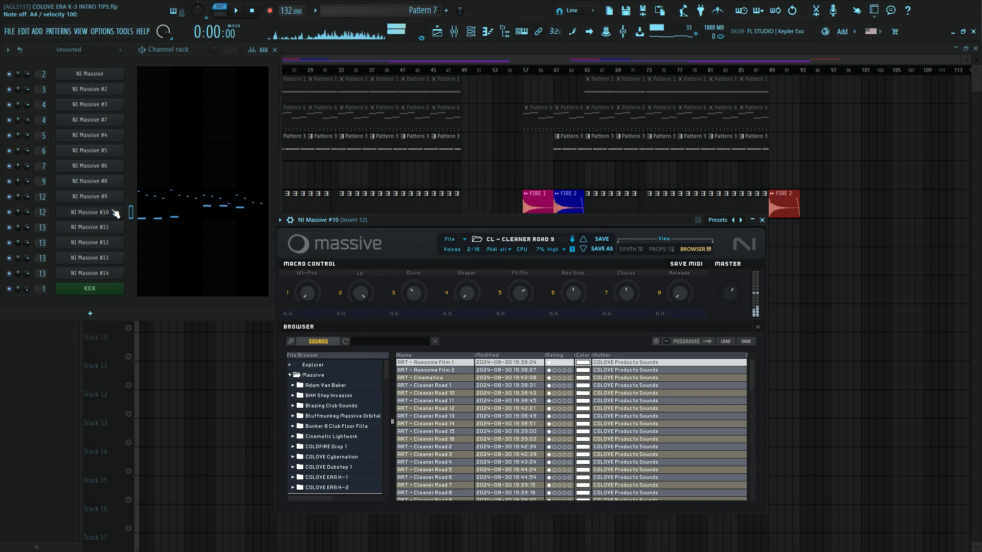
key(e)
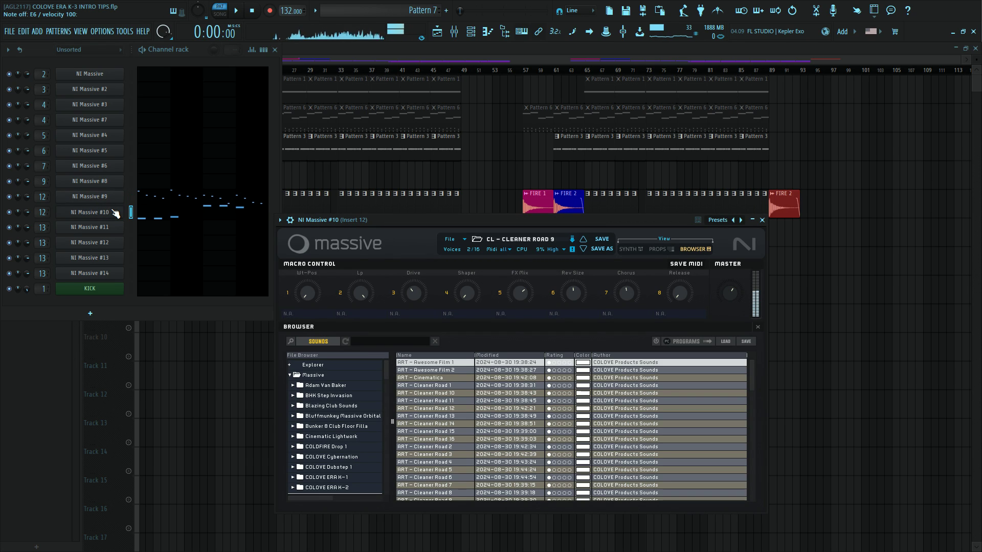
key(q)
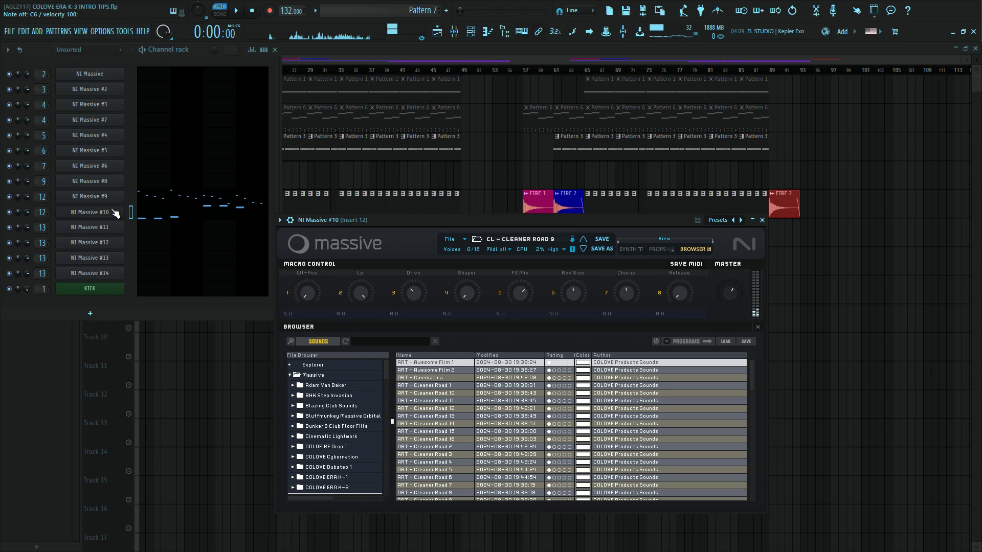
key(x)
key(y)
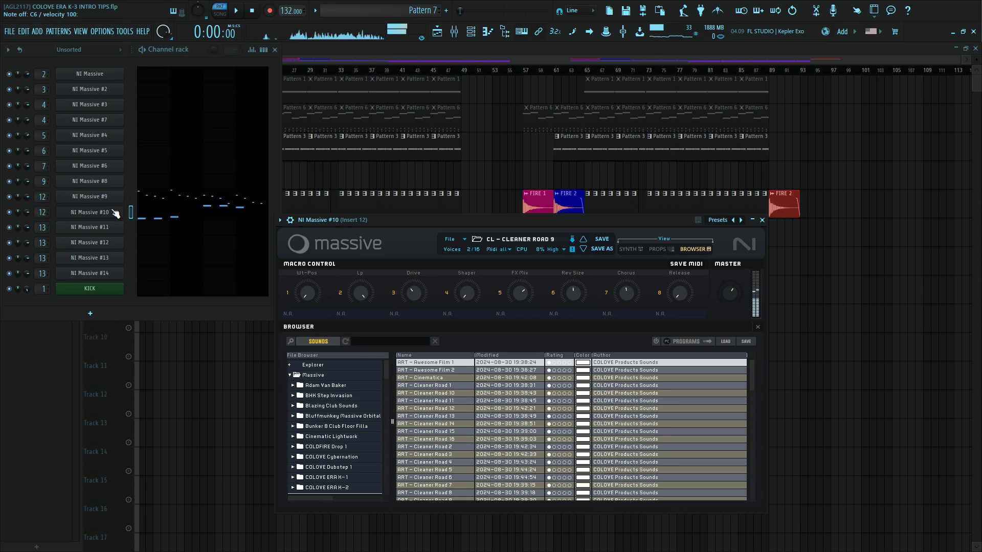
key(u)
key(c)
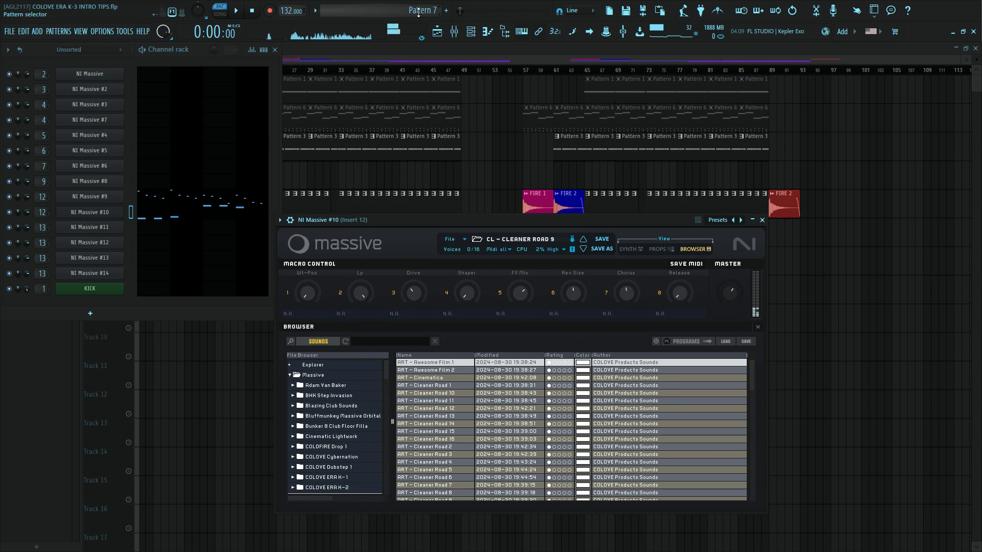
Audition Pattern 8 on its own in pattern mode.
scroll(419, 13, down, 1)
key(space)
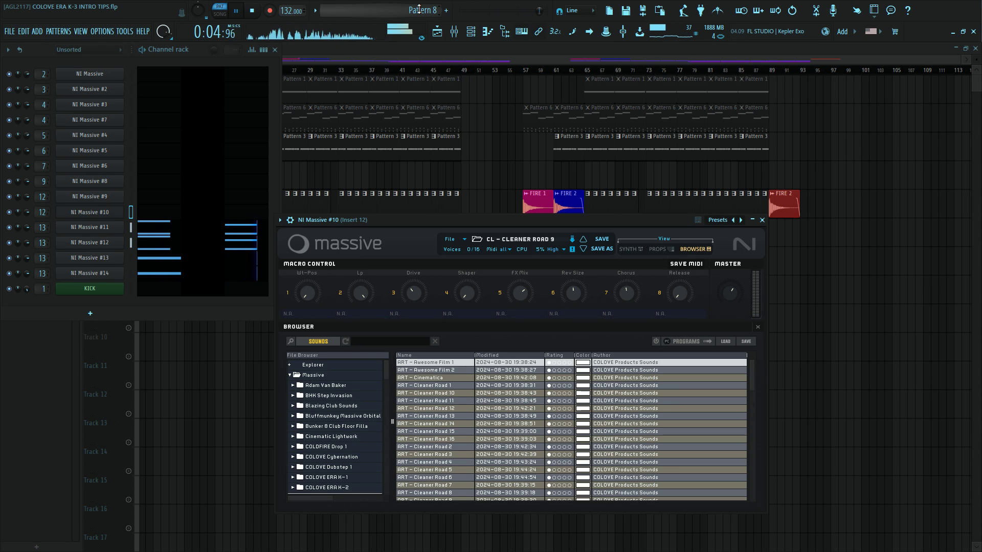
key(space)
Open NI Massive #12, audition its sound with live notes E6, C6, D6 and F6, and select Pattern 9.
click(109, 240)
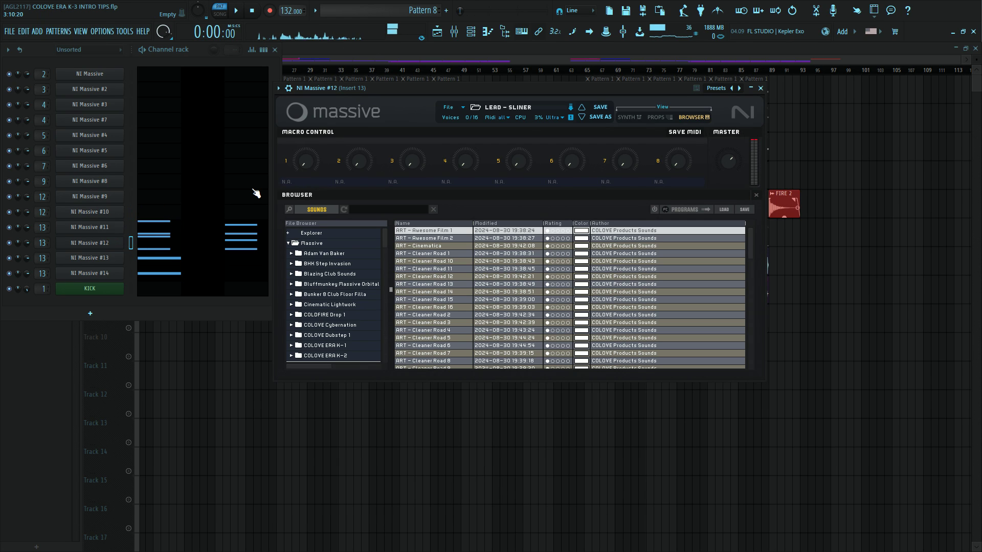
key(e)
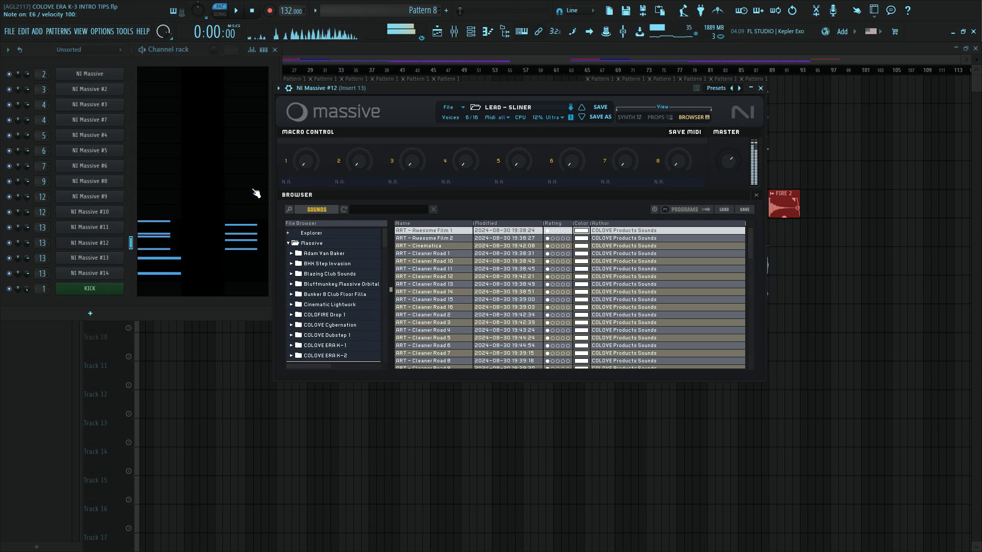
key(q)
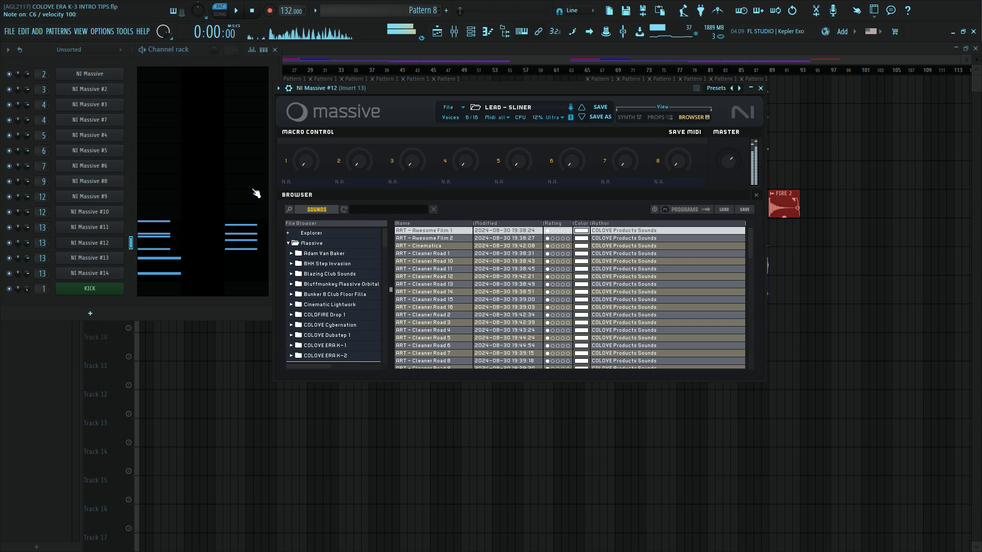
key(w)
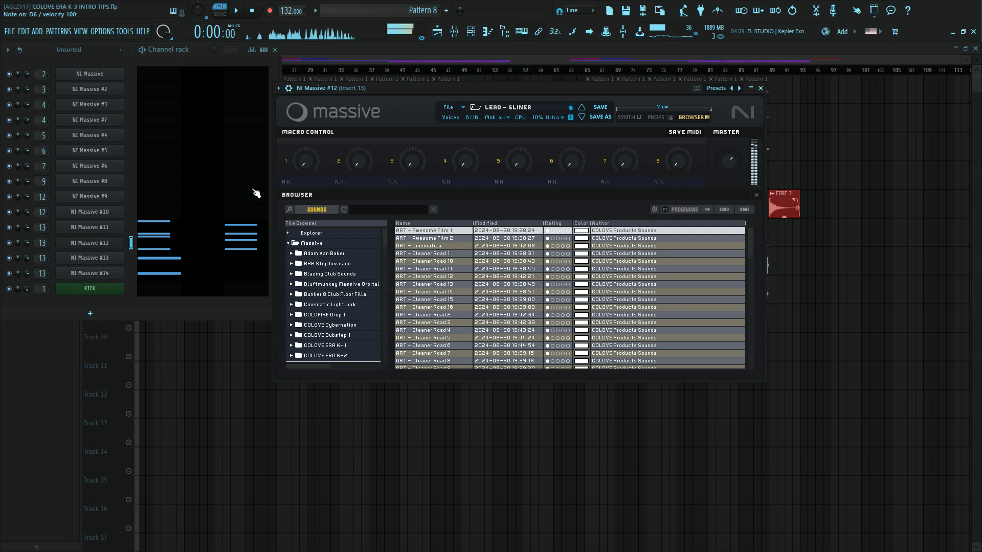
key(r)
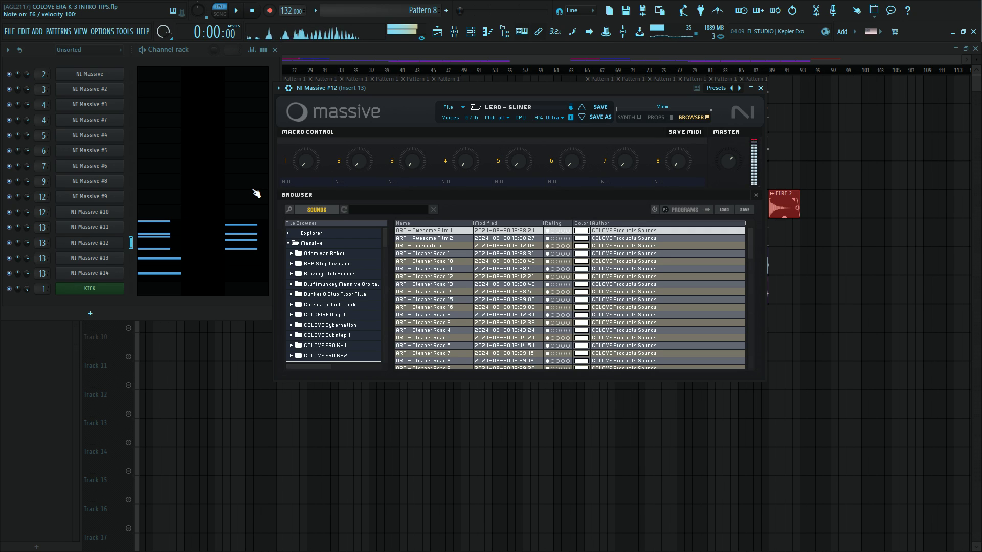
key(e)
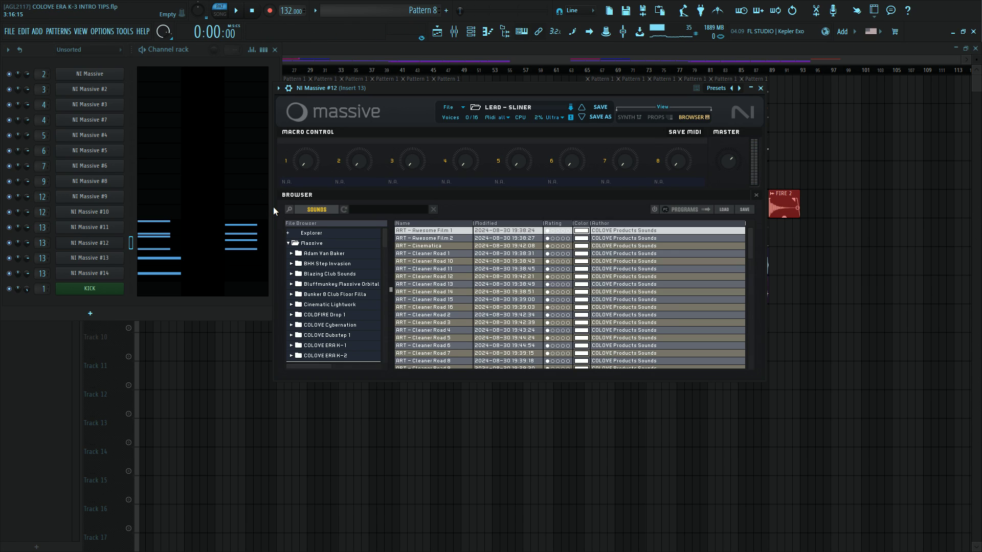
scroll(427, 4, down, 1)
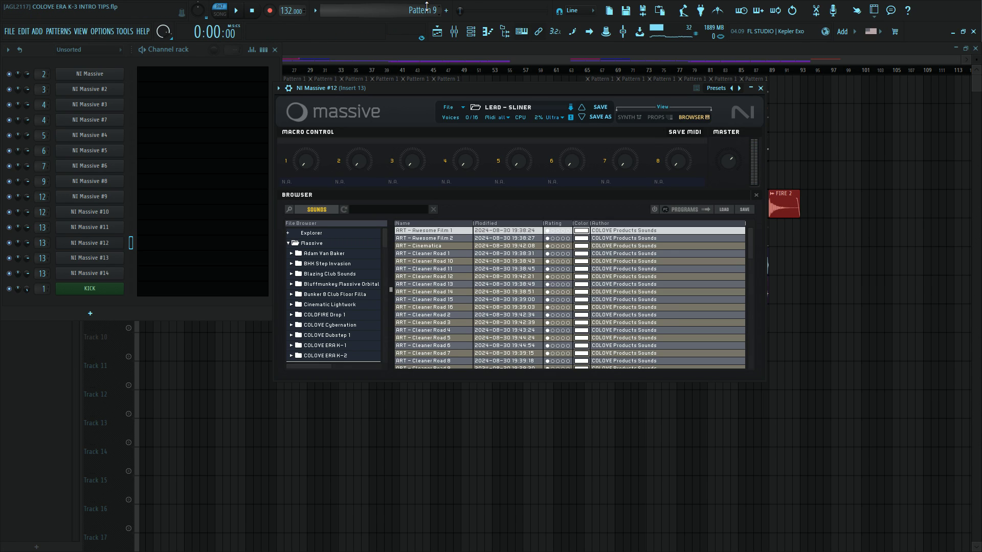